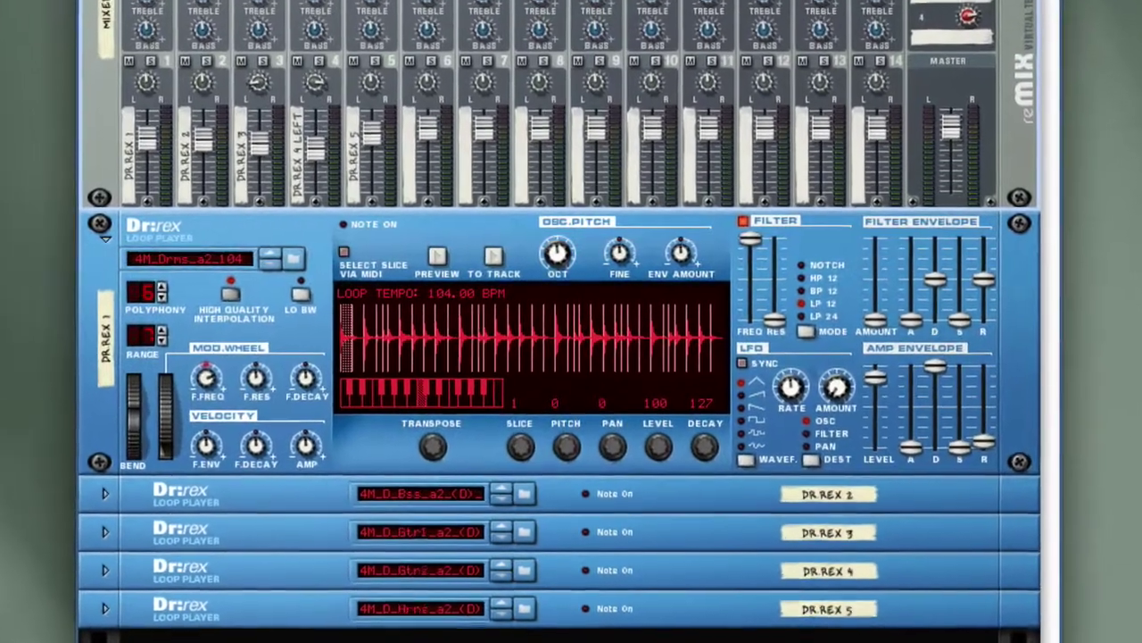
- Start the soulschool song playing and solo mixer channel 1 (DR REX 1)
key("space")
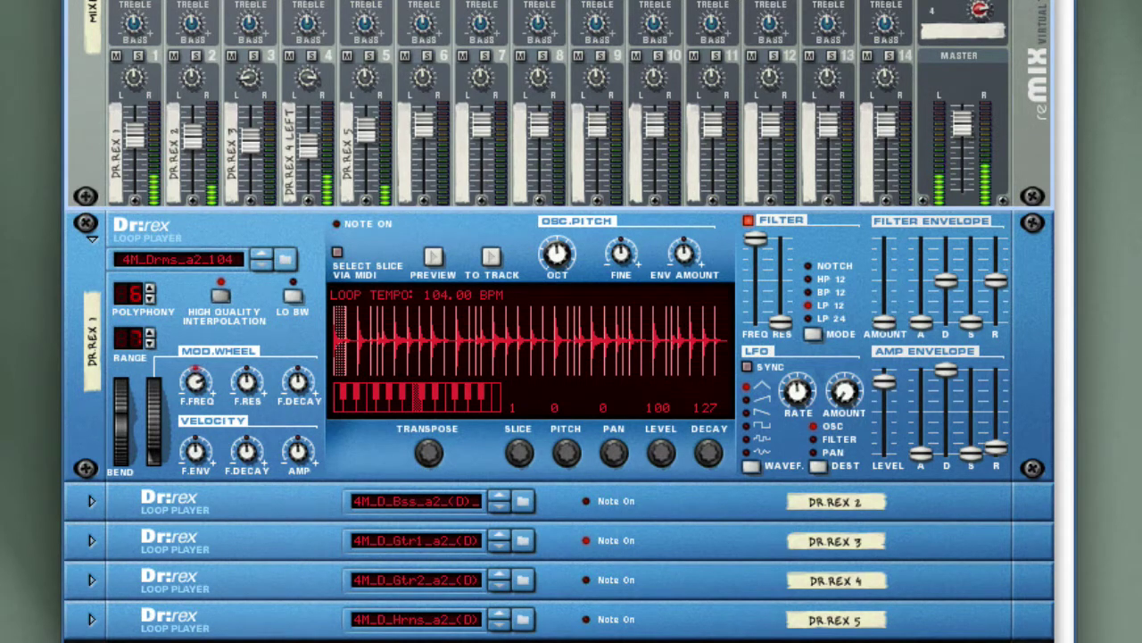
left_click(139, 56)
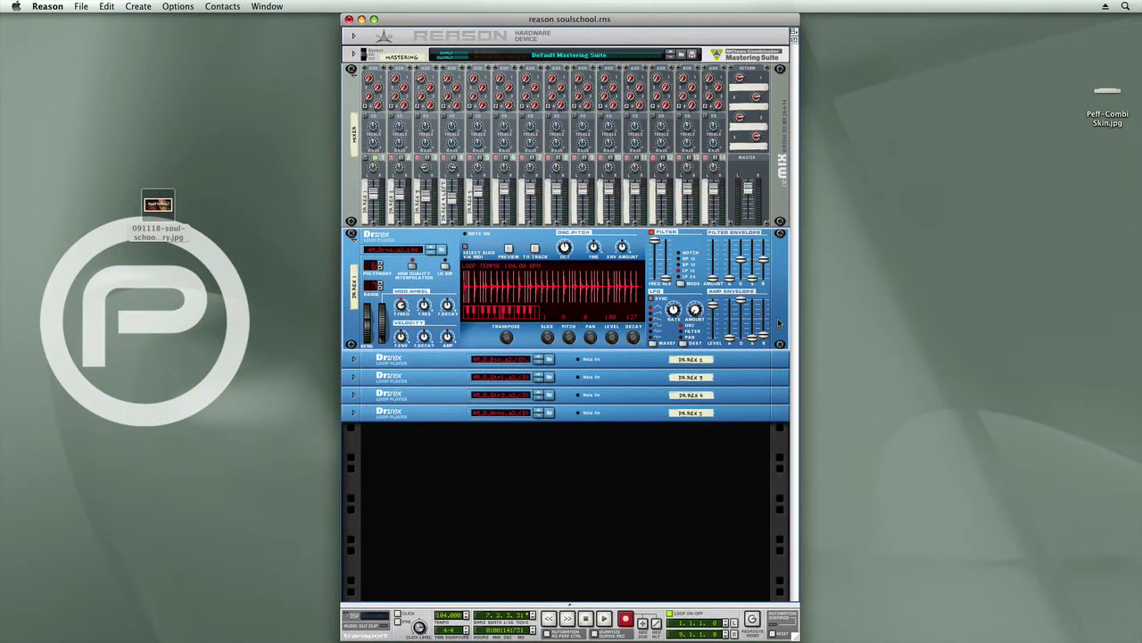
- Load the Factory Sound Bank Pattern Based patch Stereo Lowpass Random Filter [Run] as an effect under Dr.REX 1
right_click(779, 323)
mouse_move(829, 439)
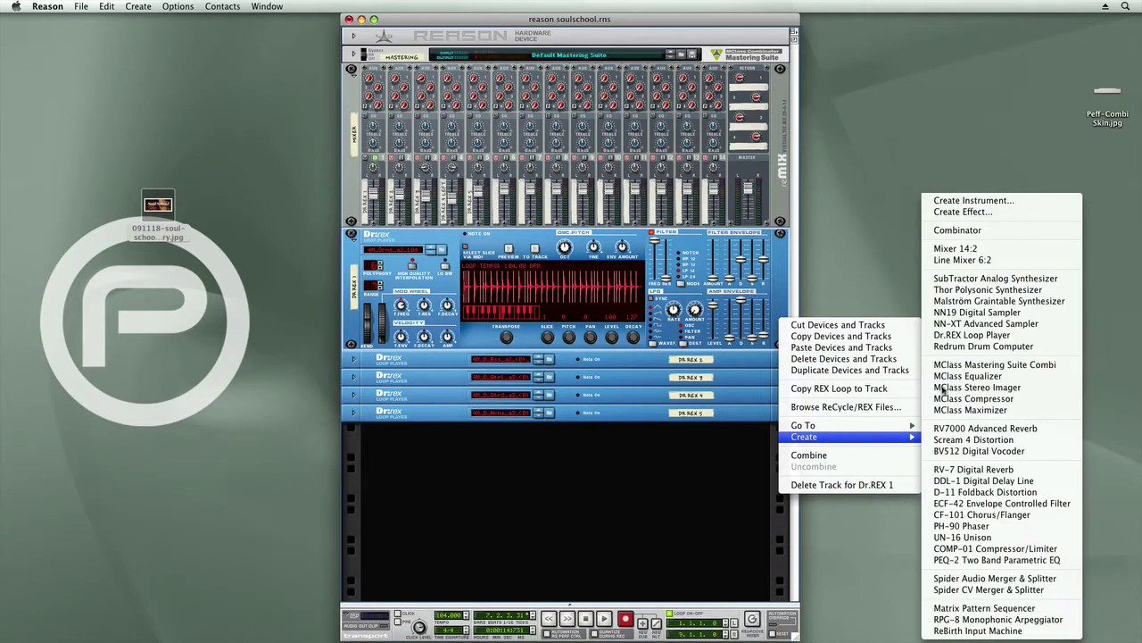
left_click(963, 212)
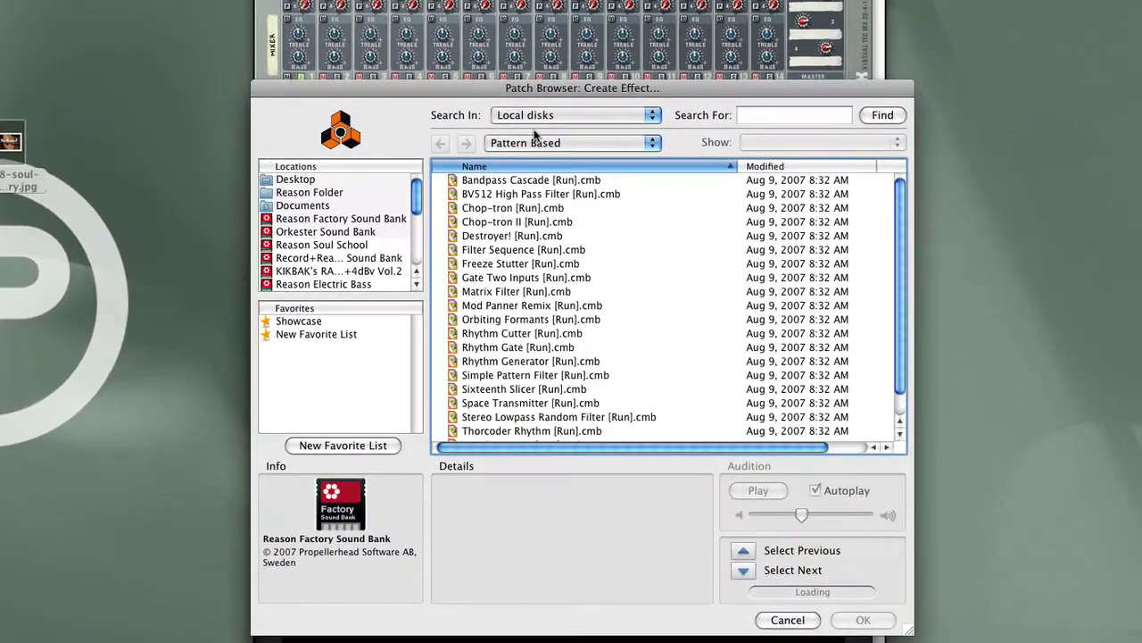
left_click(334, 221)
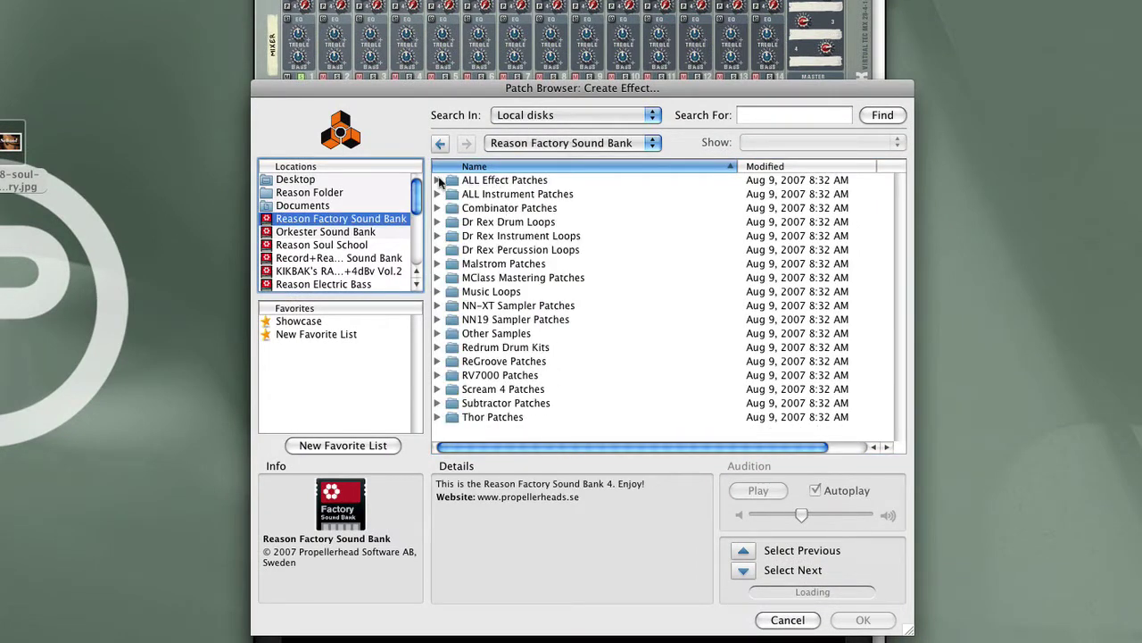
double_click(507, 182)
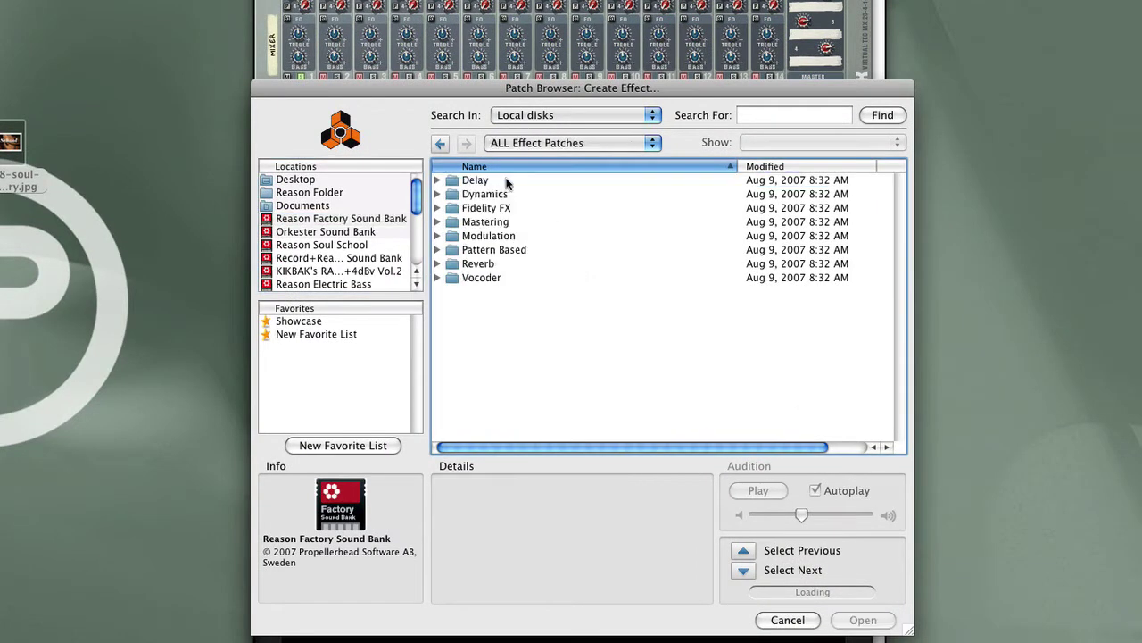
double_click(502, 249)
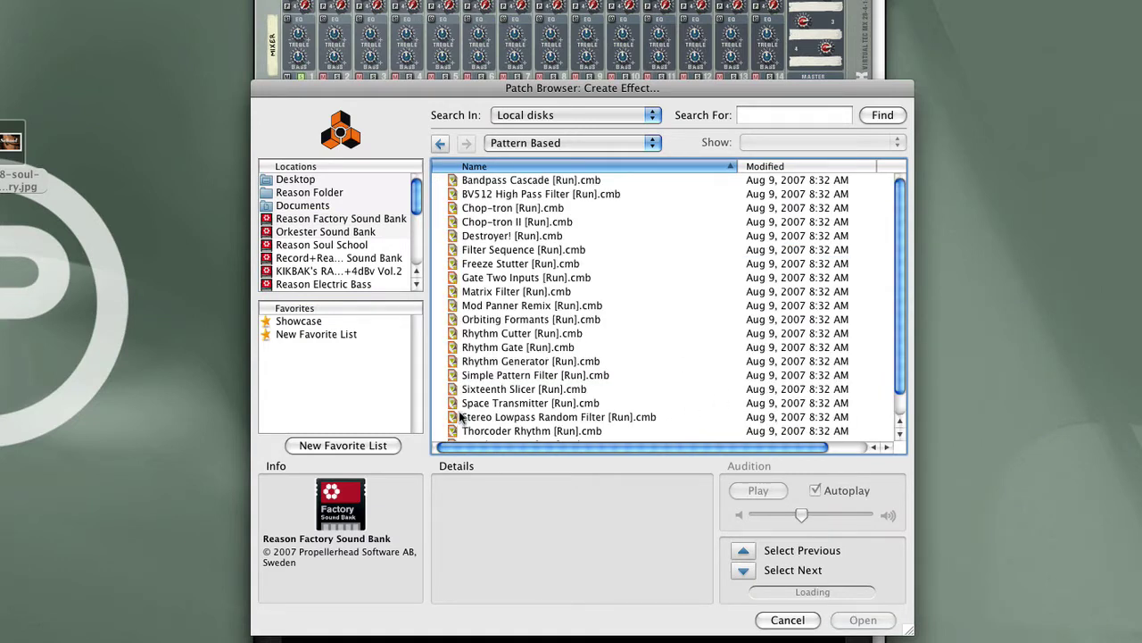
left_click(604, 423)
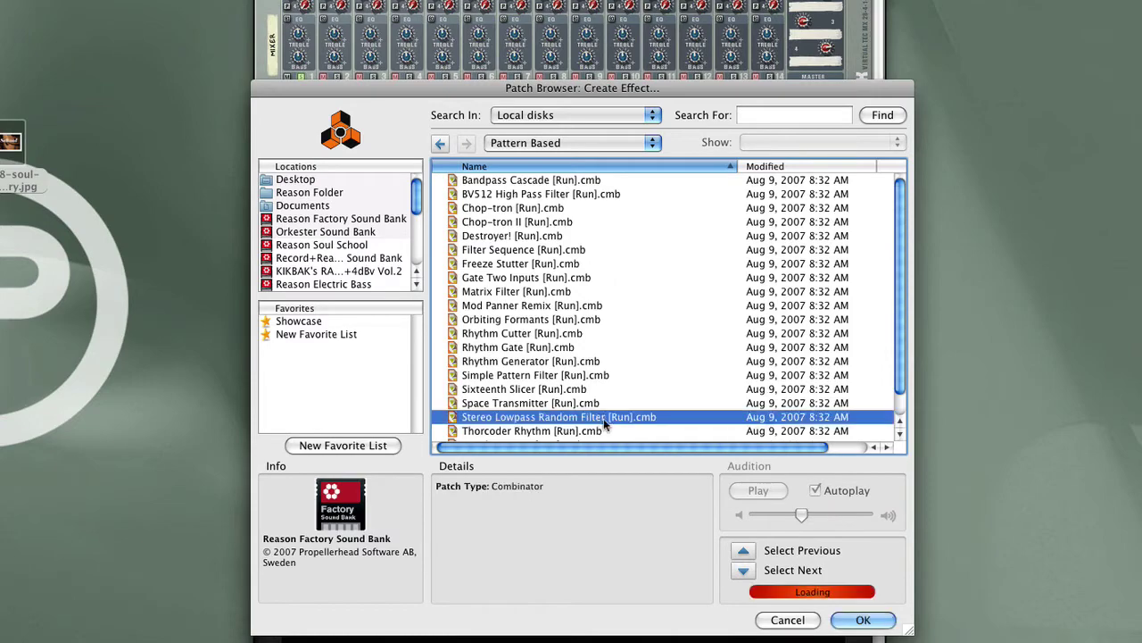
double_click(603, 423)
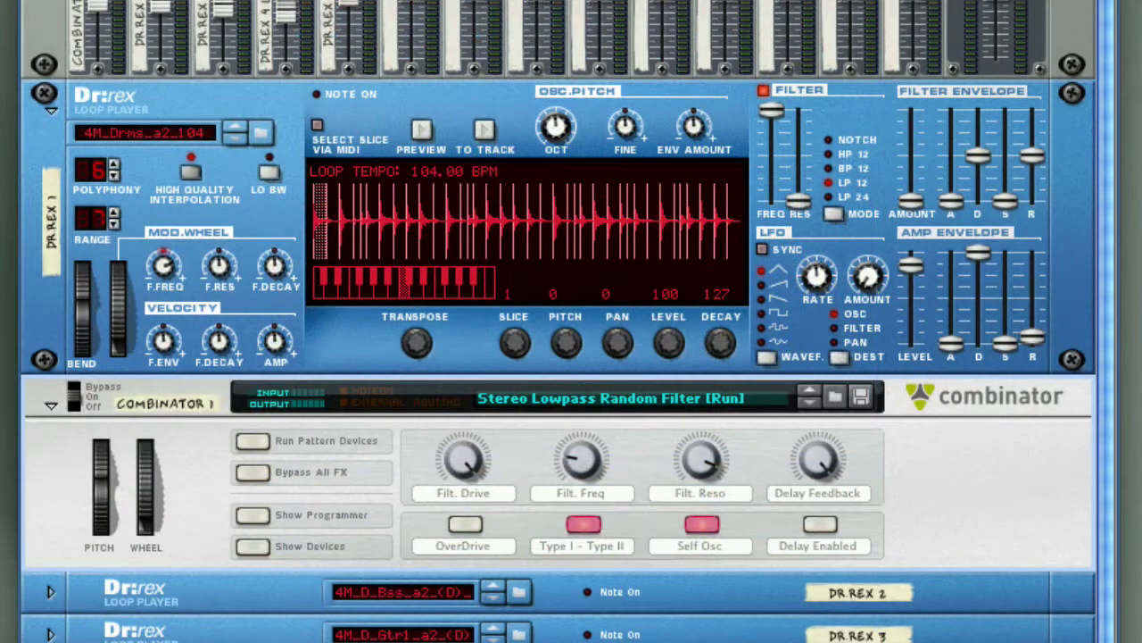
key("space")
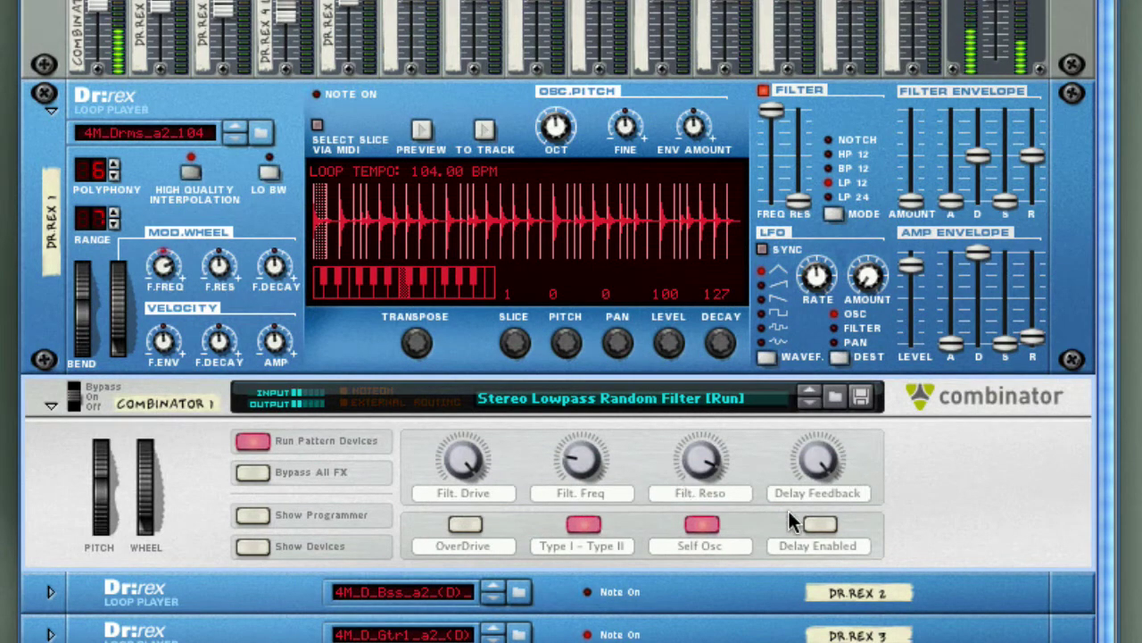
left_click_drag(458, 464, 602, 458)
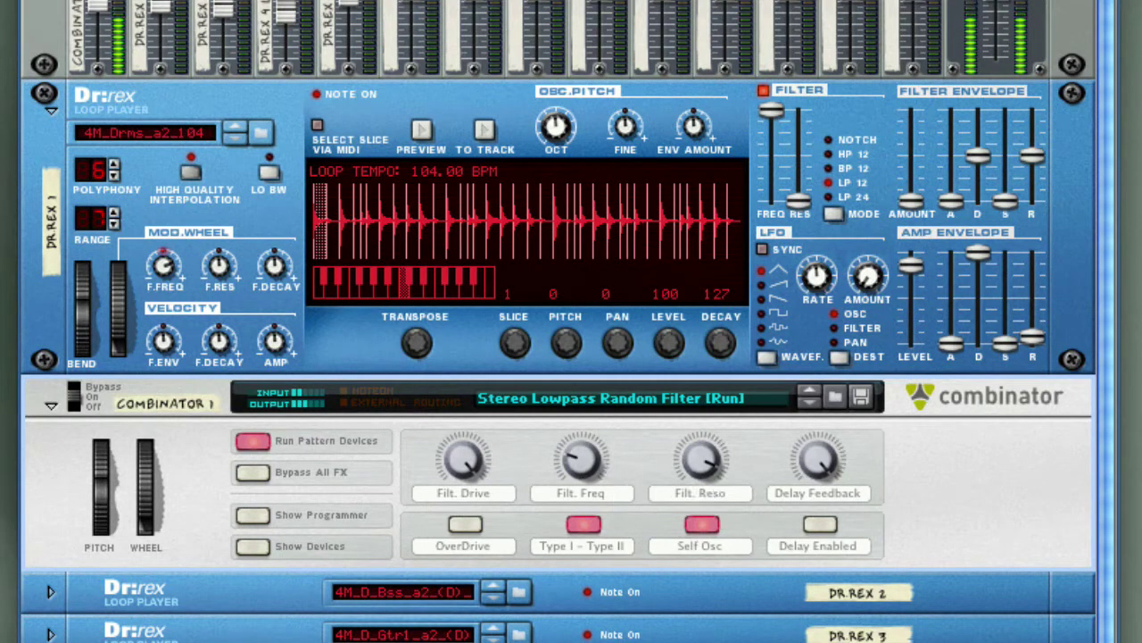
key("space")
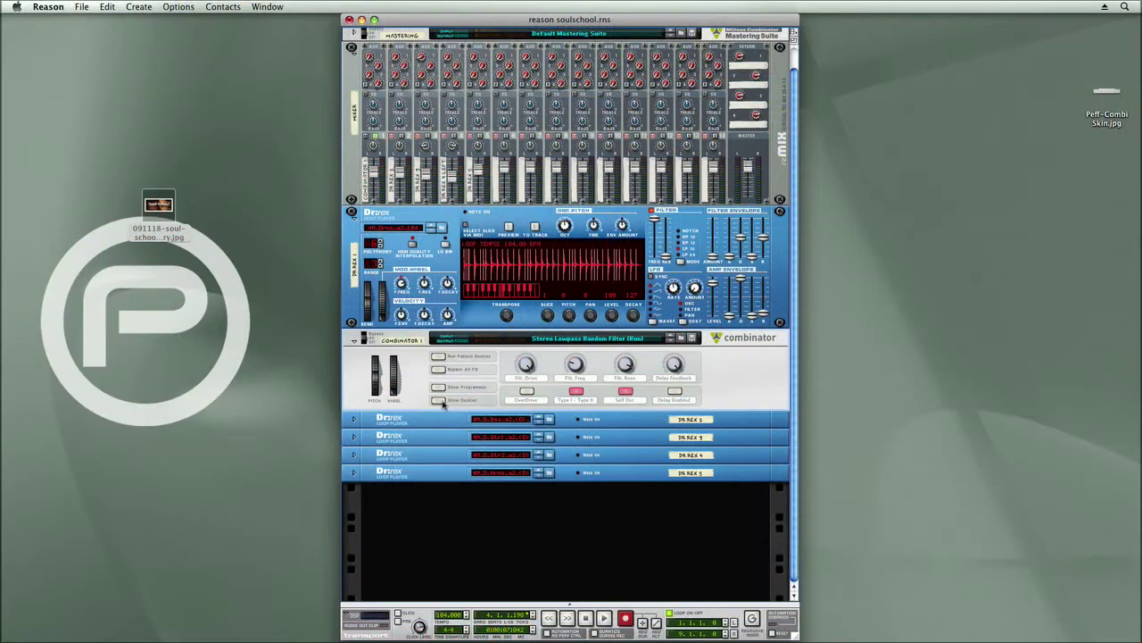
left_click(439, 400)
scroll(617, 462, "down", 5)
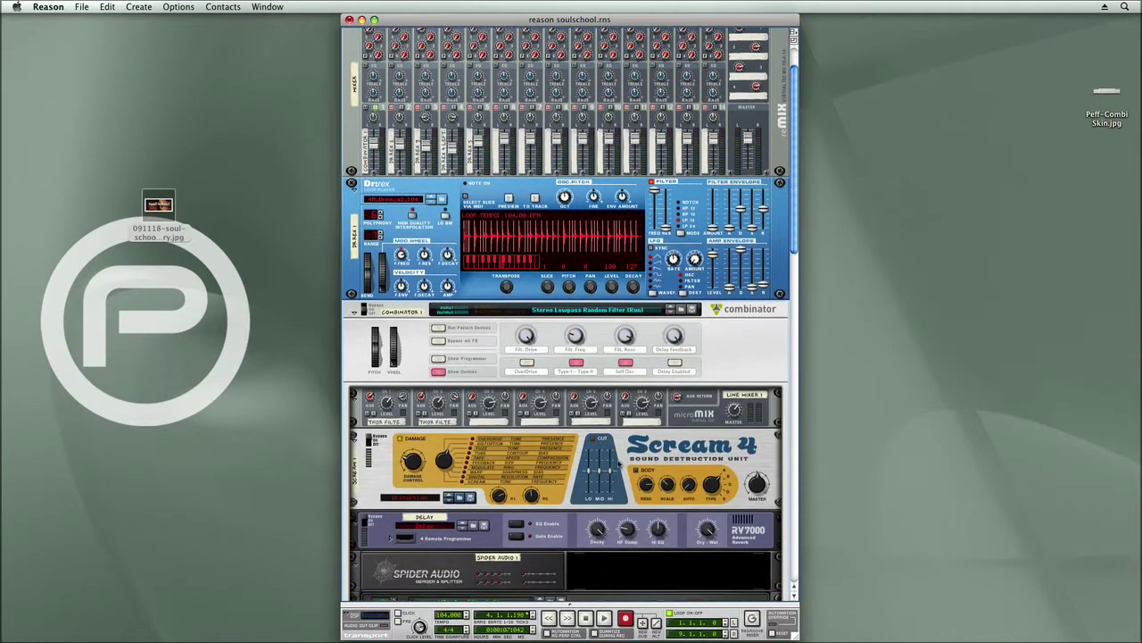
scroll(618, 463, "down", 2)
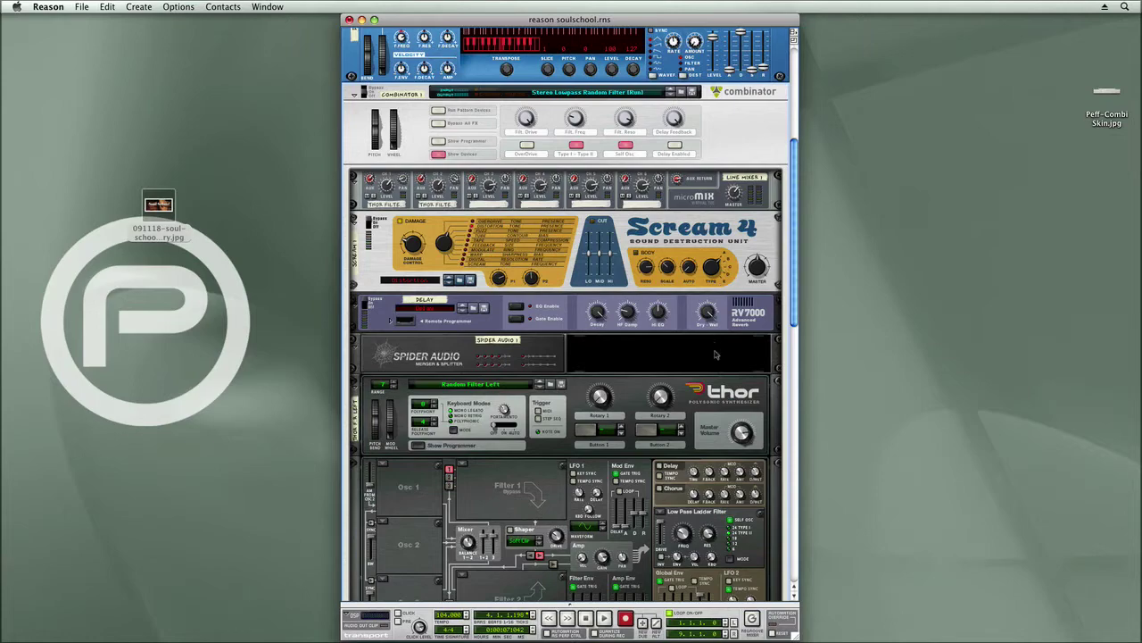
scroll(740, 338, "down", 15)
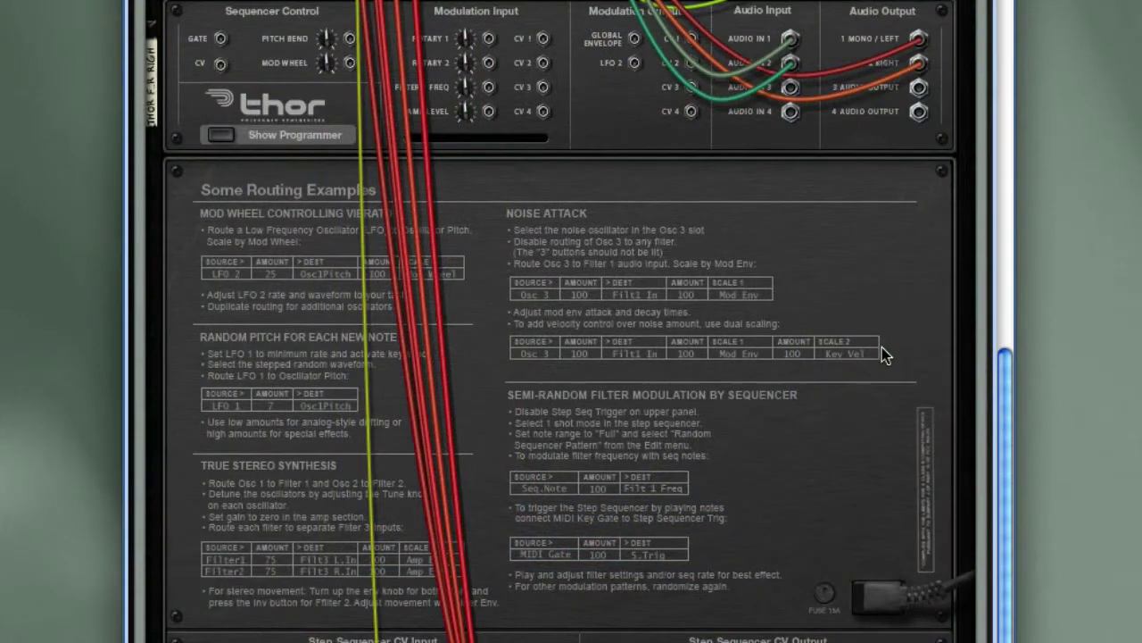
scroll(881, 354, "up", 10)
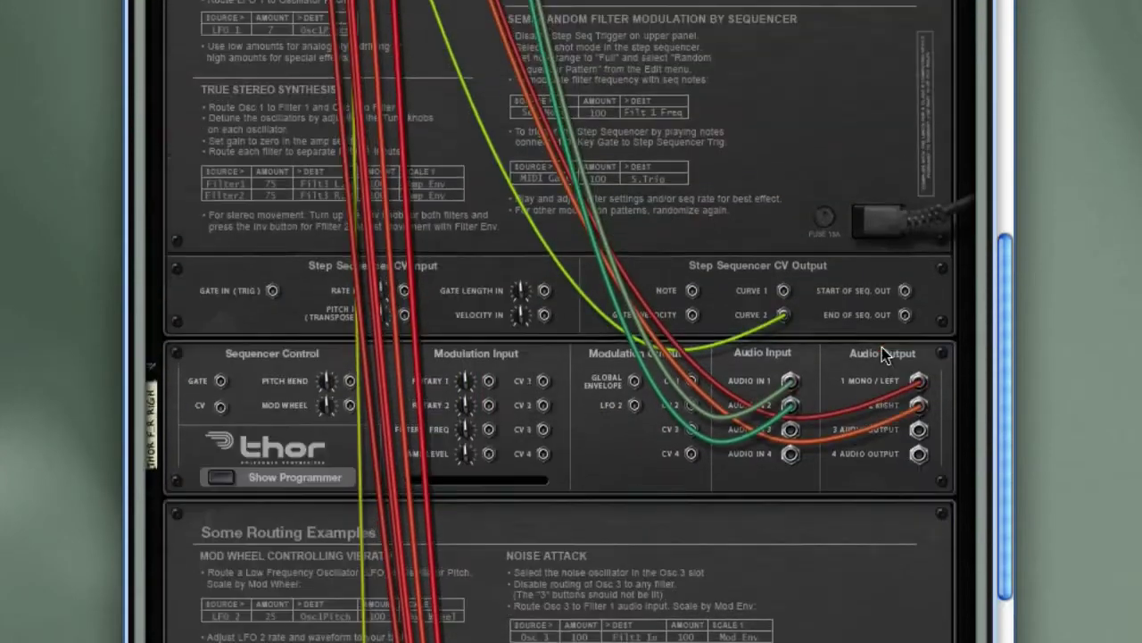
scroll(882, 353, "up", 4)
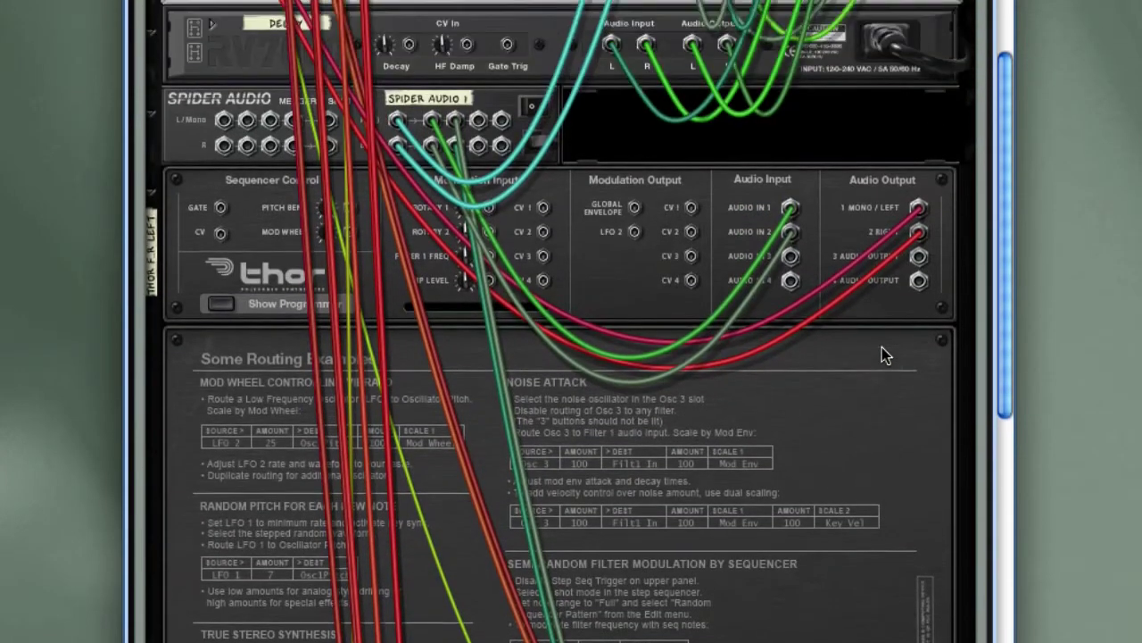
scroll(884, 355, "up", 4)
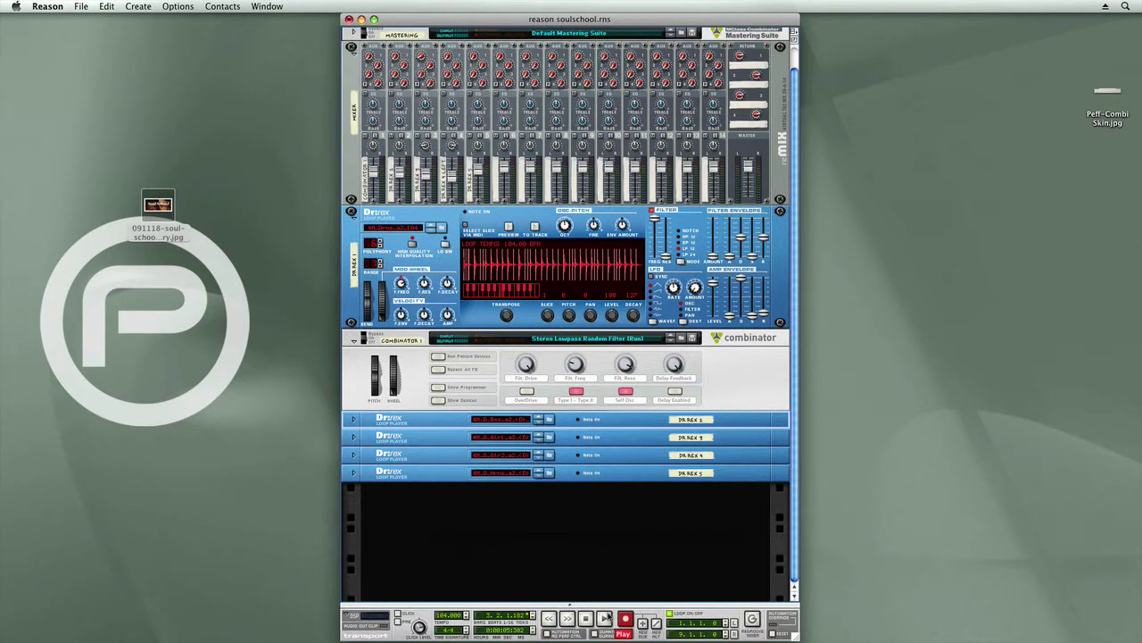
- Restart playback and add the FilterD Chorus Combinator from ALL Effect Patches > Modulation under Dr.REX 2
left_click(604, 617)
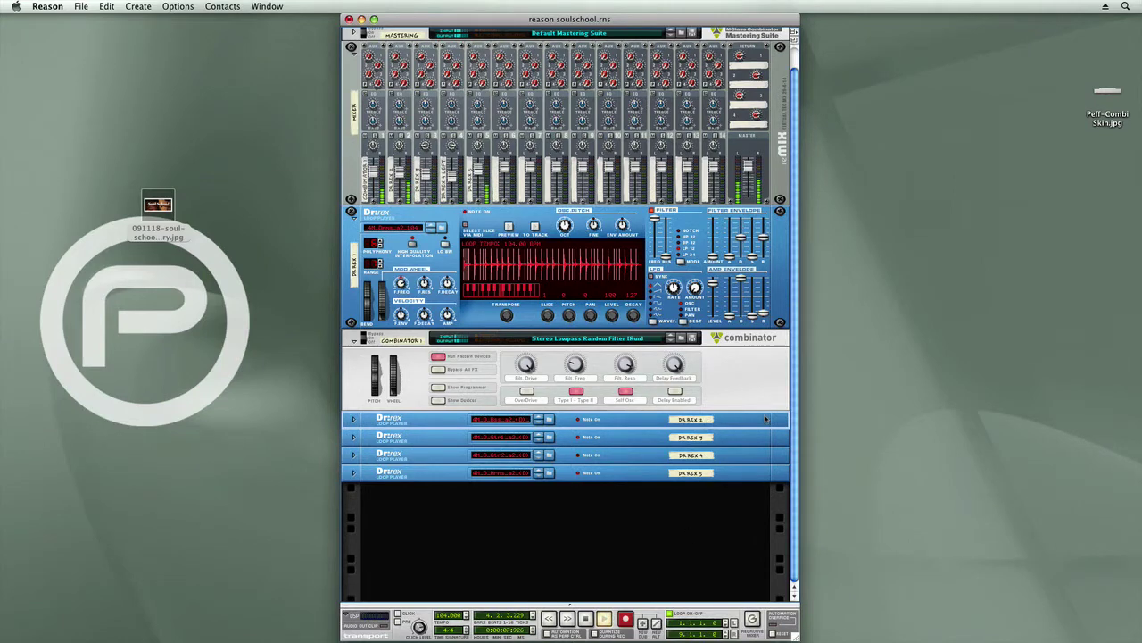
right_click(743, 419)
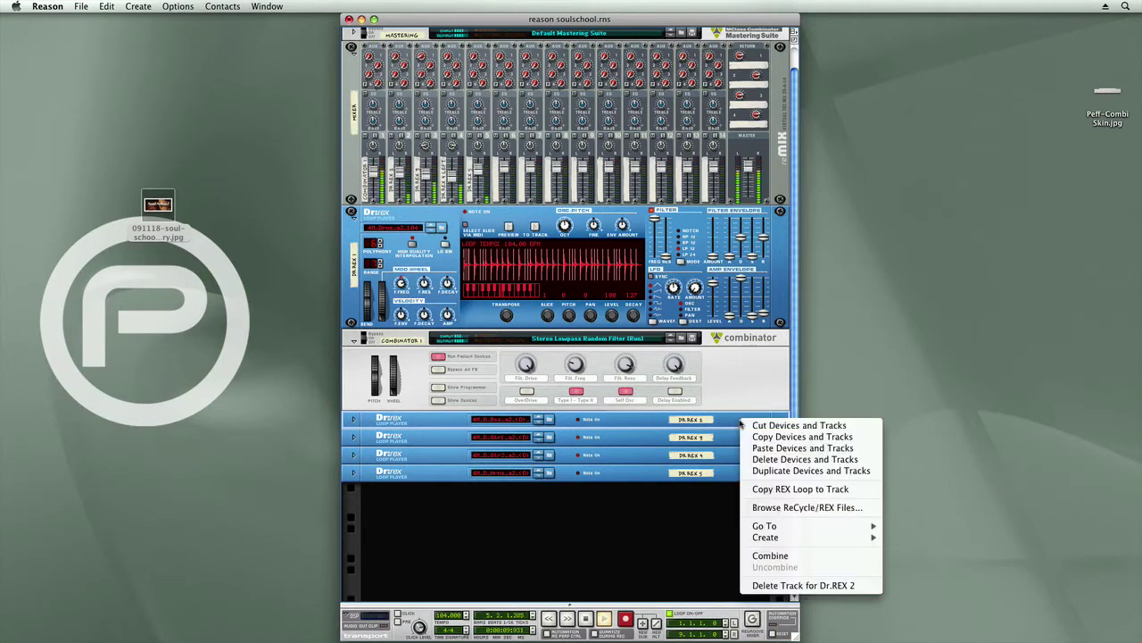
mouse_move(776, 539)
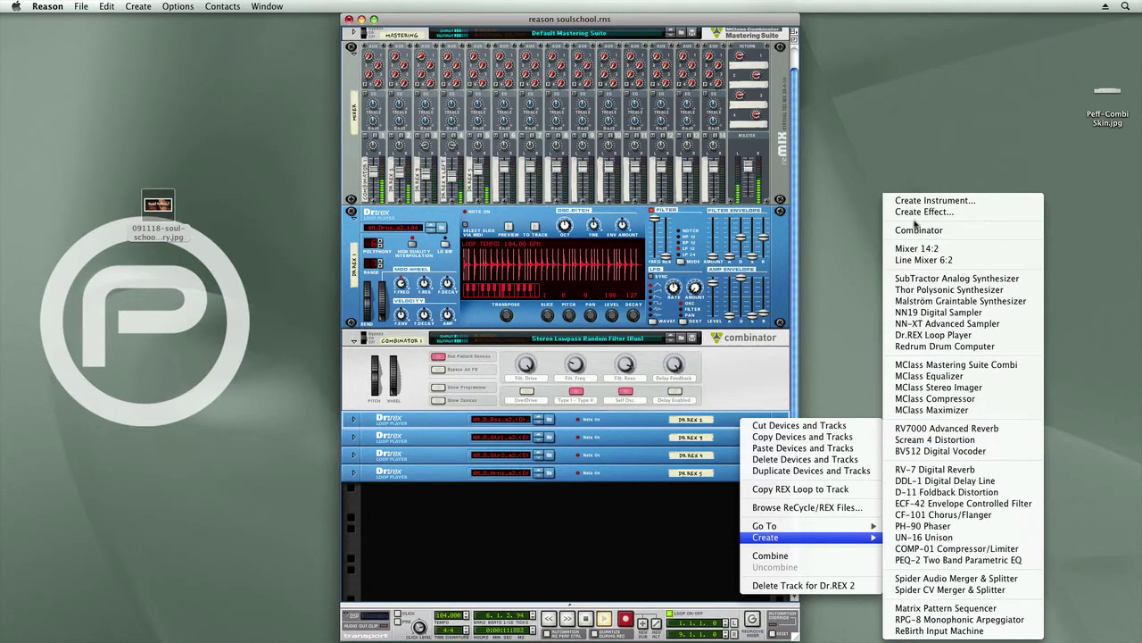
left_click(914, 214)
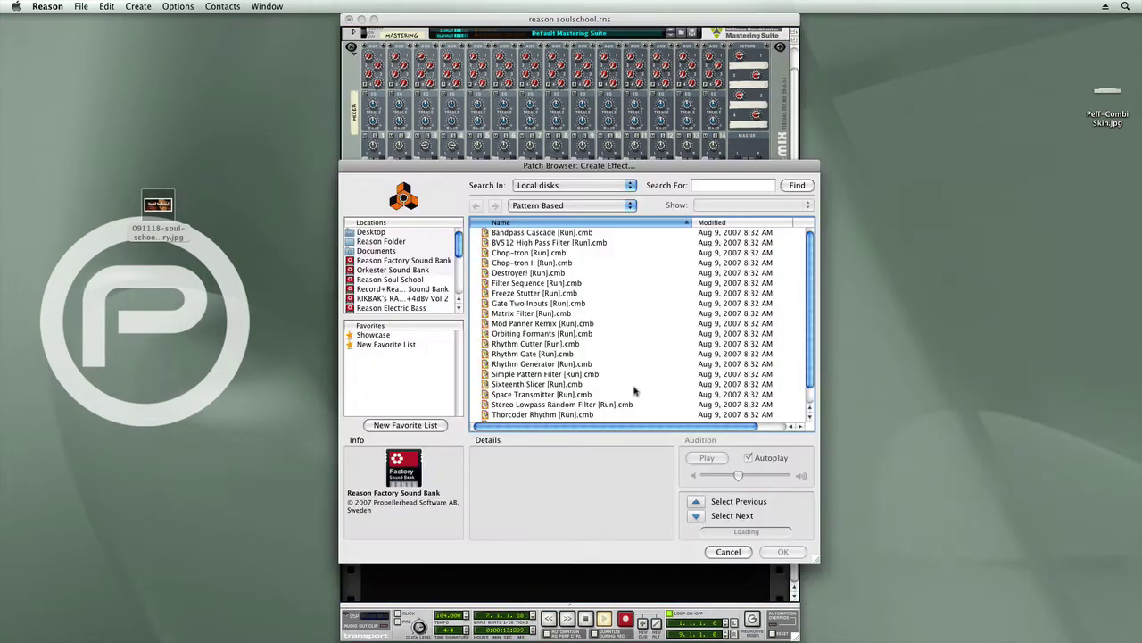
left_click(559, 209)
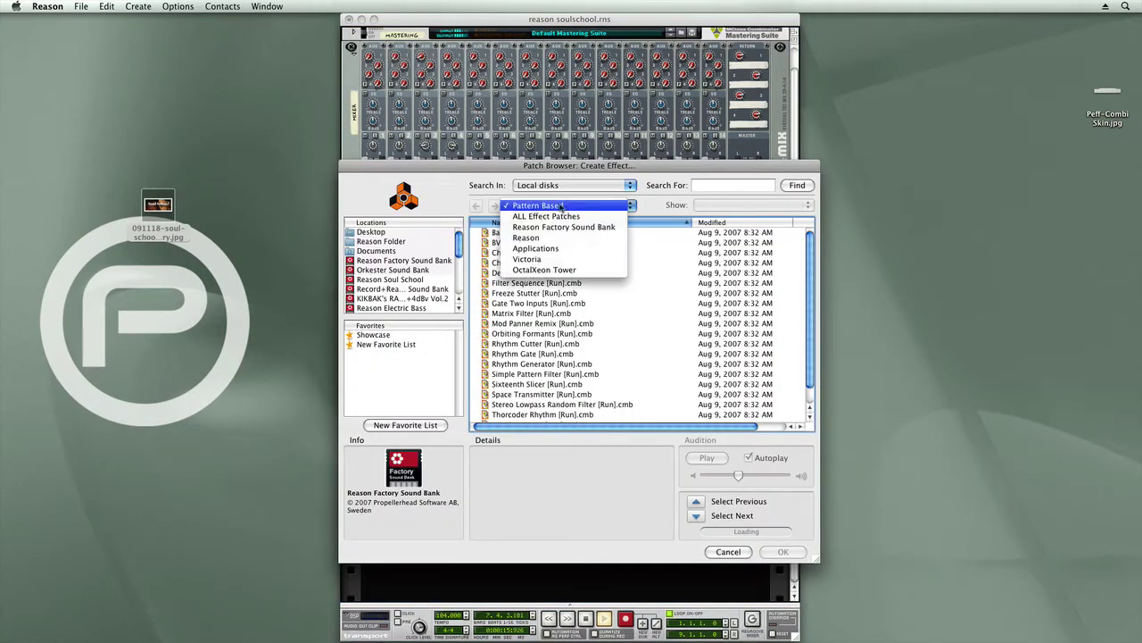
left_click(546, 223)
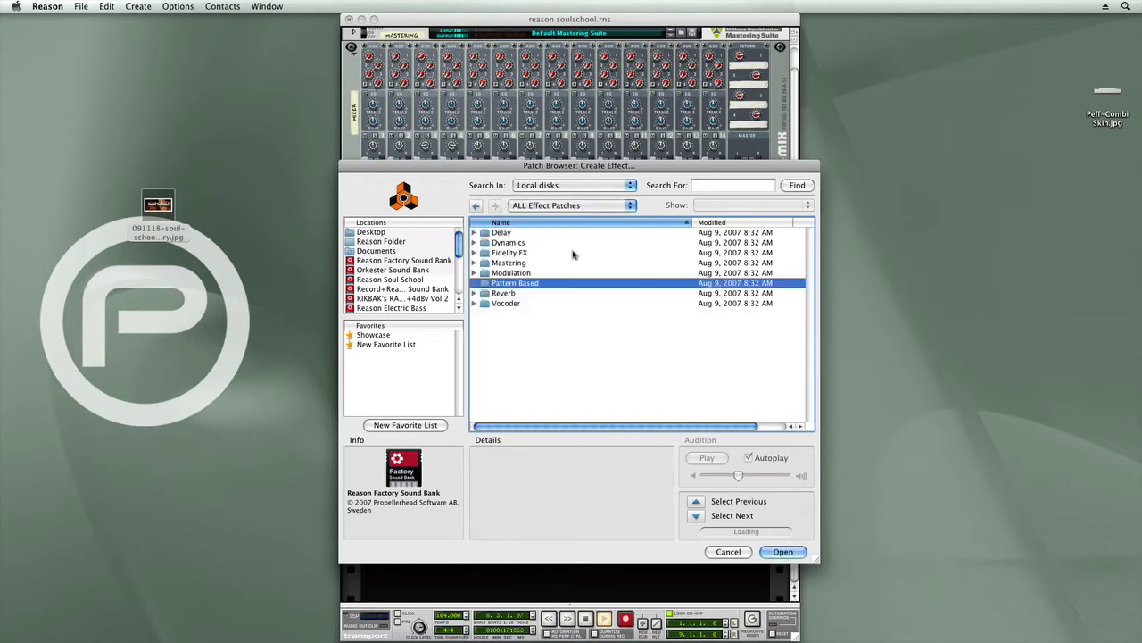
double_click(513, 273)
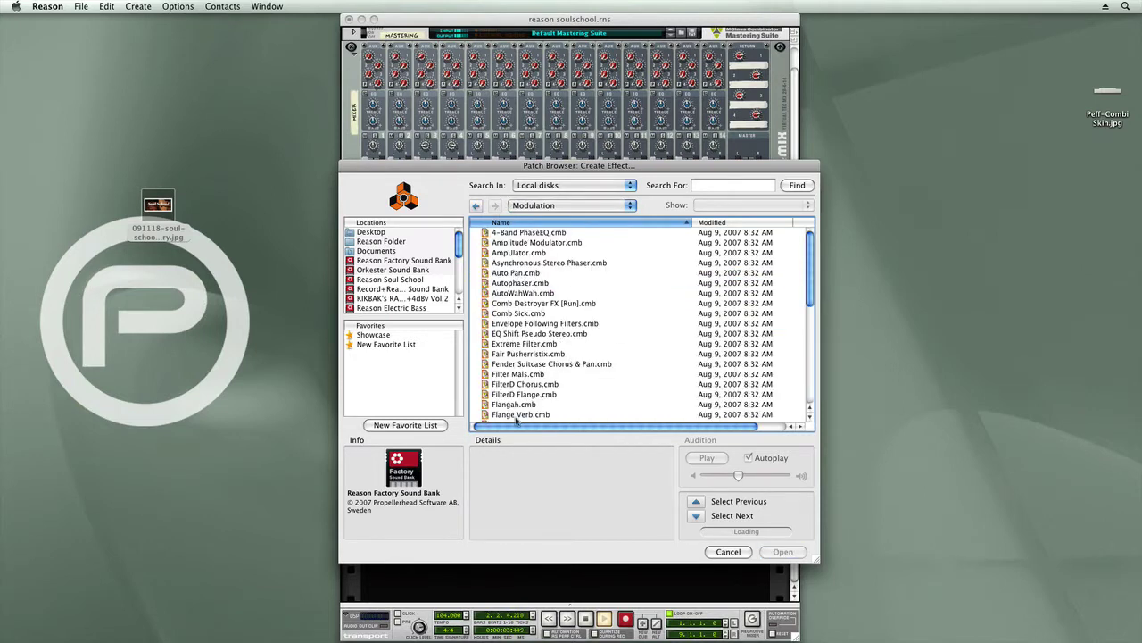
double_click(525, 389)
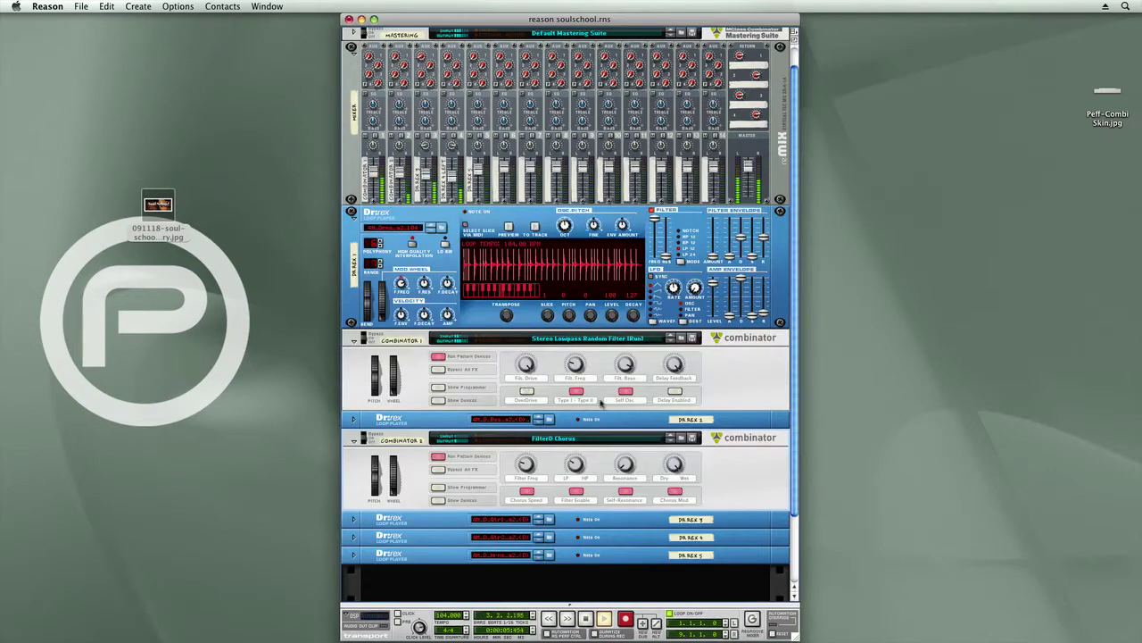
scroll(712, 449, "down", 1)
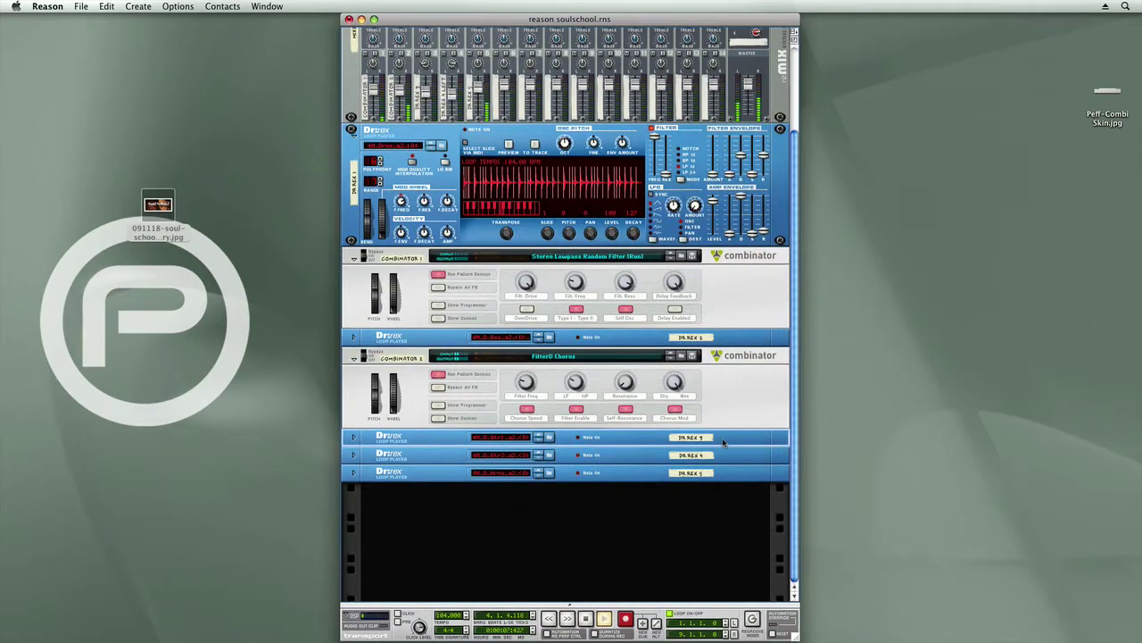
- Add the Freeze Stutter [Run] Pattern Based Combinator under Dr.REX 3, then select Dr.REX 4
key("super+f")
left_click(596, 207)
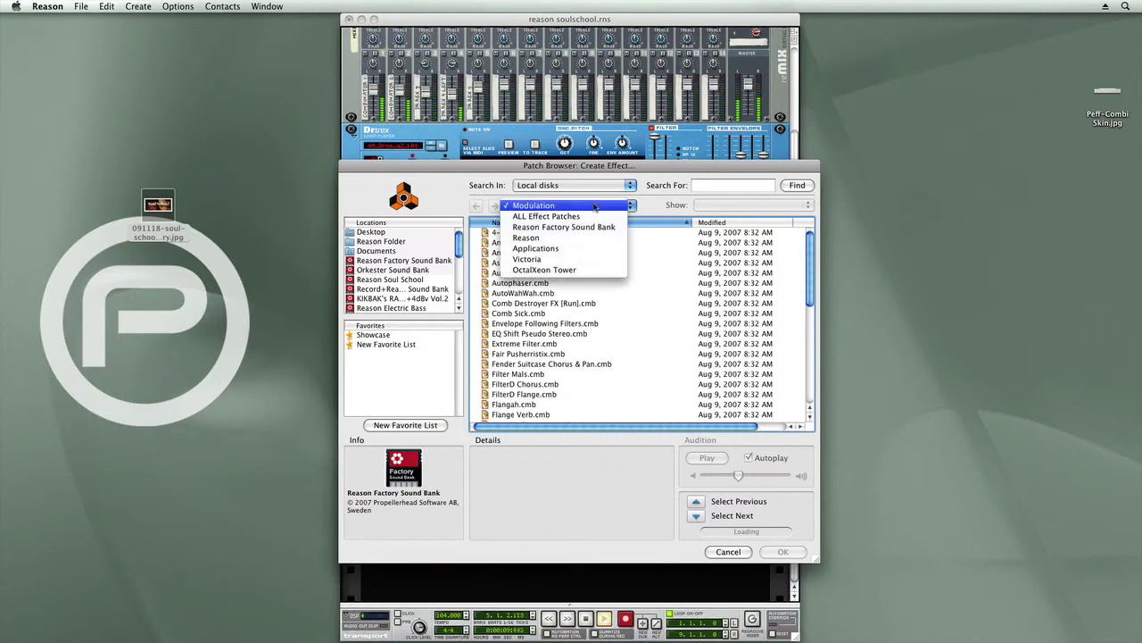
left_click(595, 217)
double_click(526, 283)
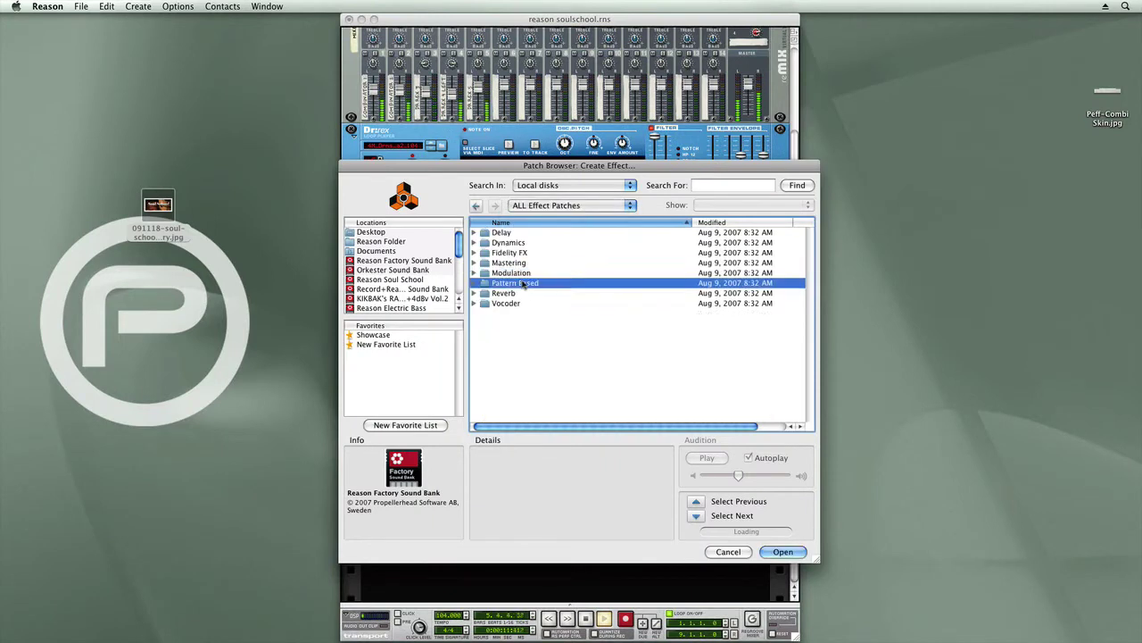
scroll(688, 374, "down", 1)
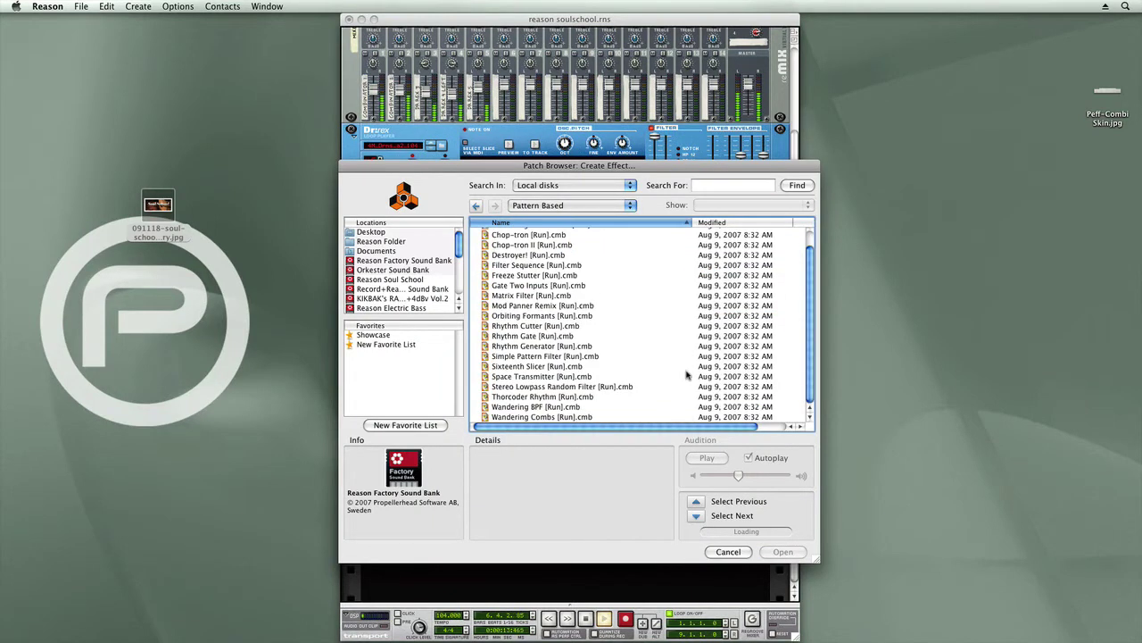
double_click(535, 275)
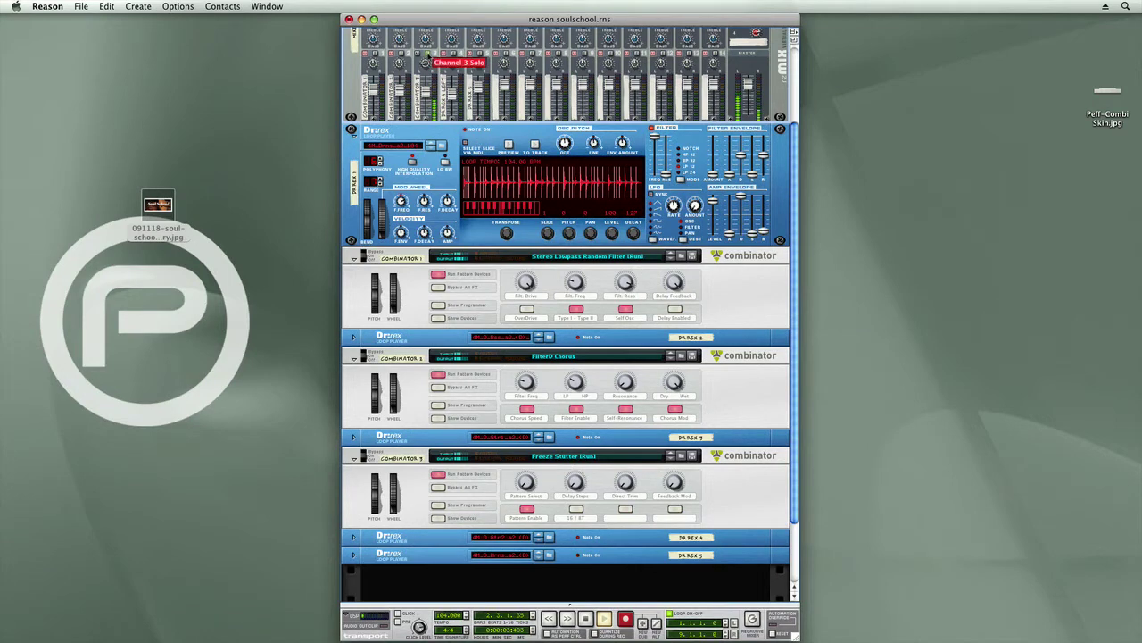
left_click(751, 540)
key("super+f")
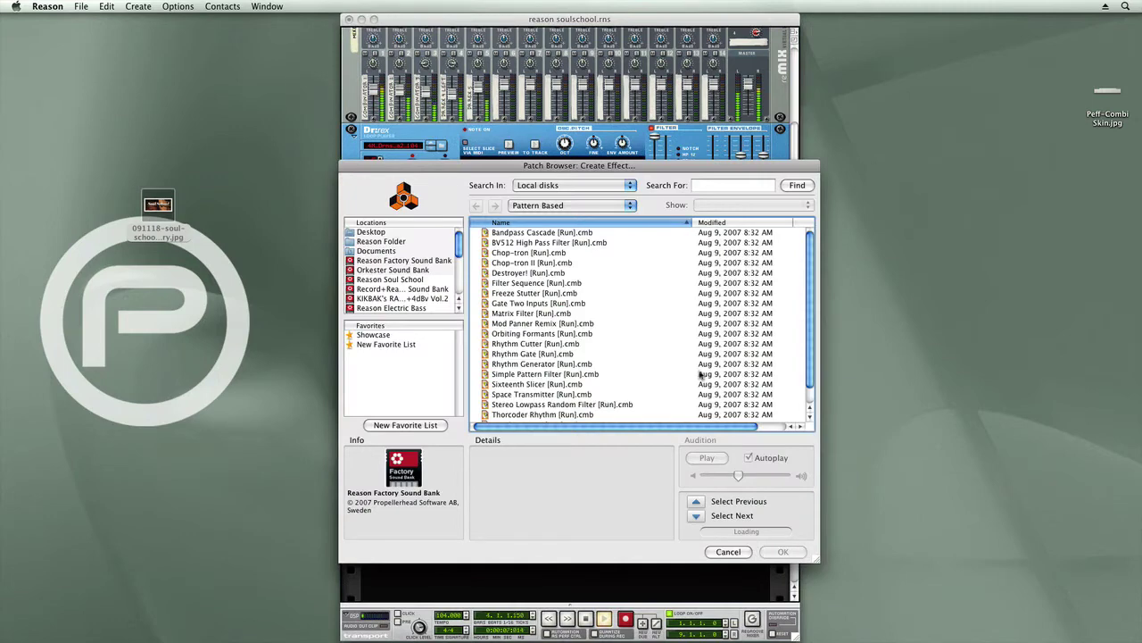
- Load the Space Transmitter [Run] Combinator under Dr.REX 4 and solo mixer channel 4
scroll(701, 377, "down", 2)
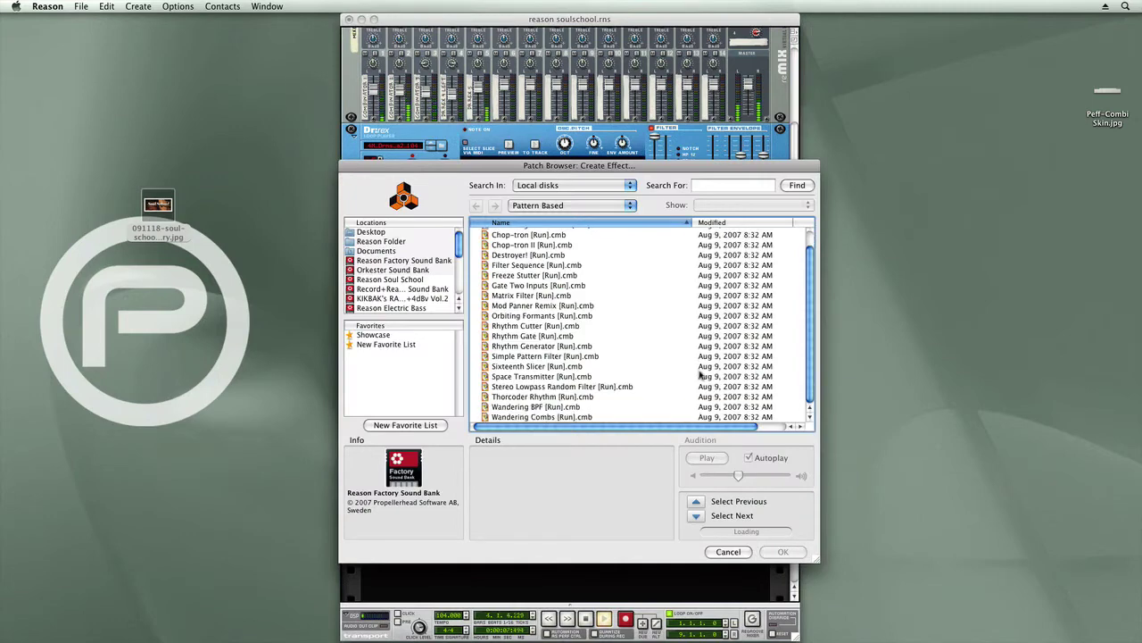
double_click(545, 378)
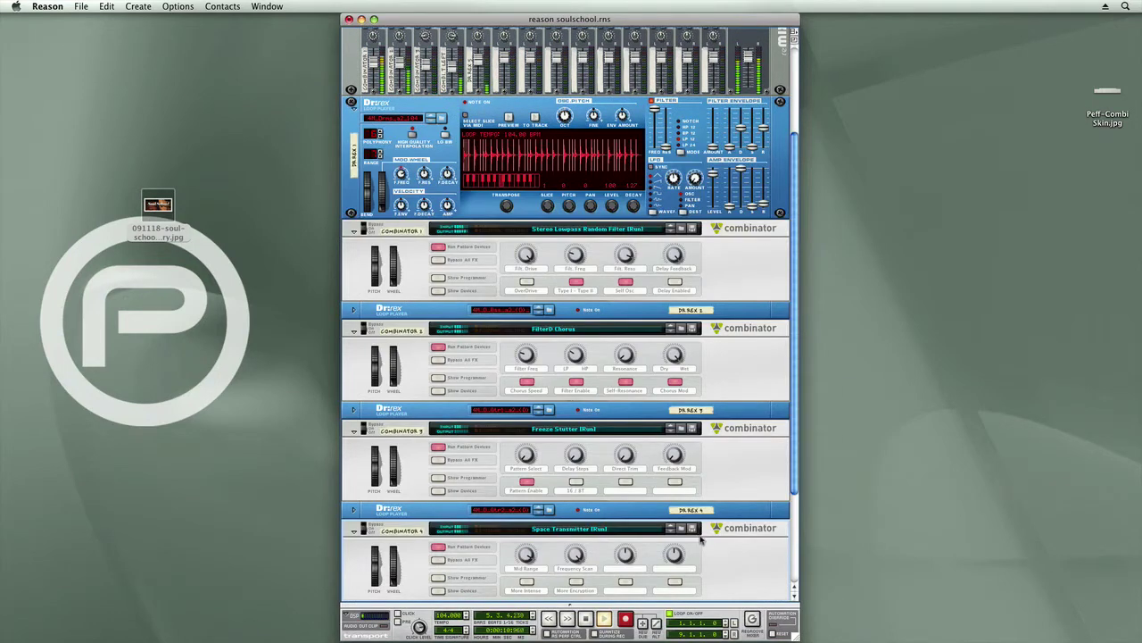
scroll(453, 95, "up", 3)
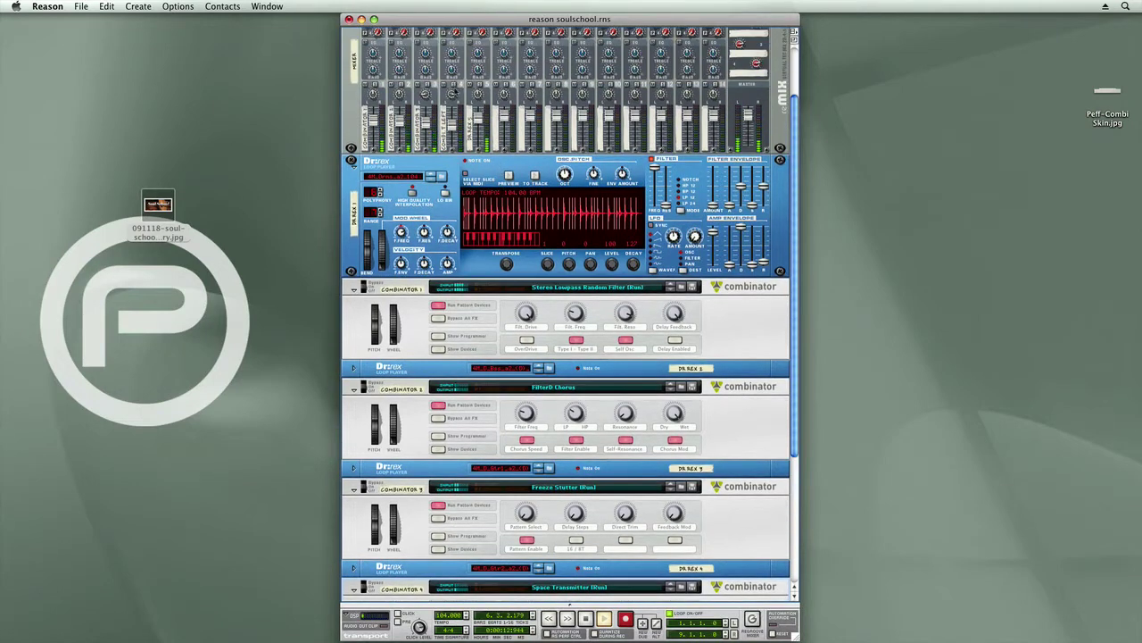
left_click(453, 90)
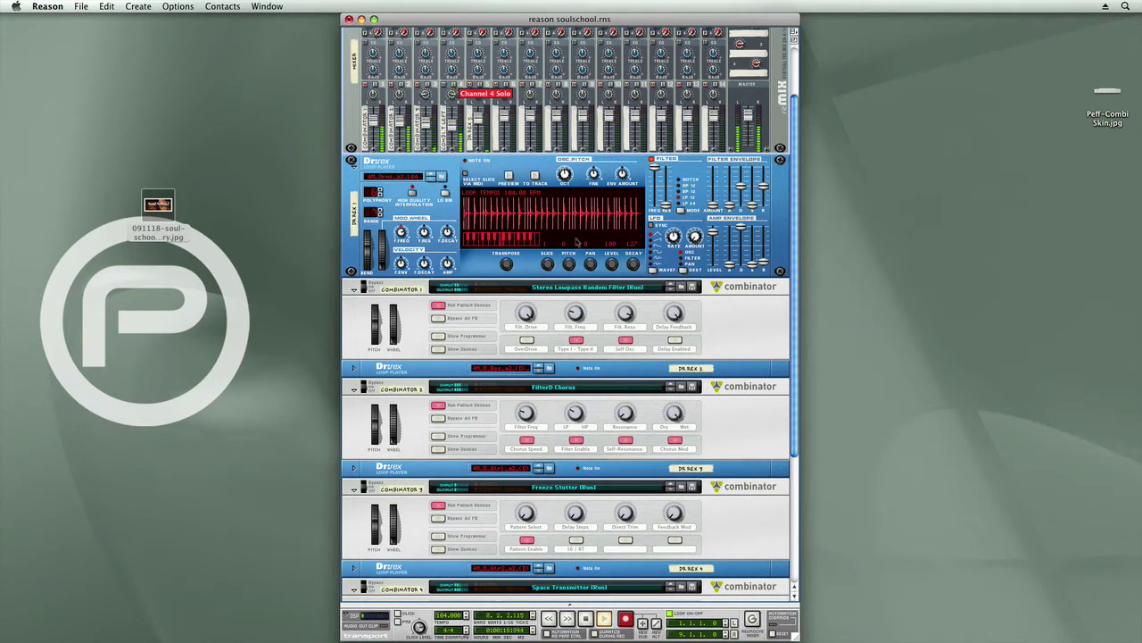
- Add the Orbiting Formants [Run] Pattern Based Combinator under Dr.REX 5
scroll(614, 453, "down", 10)
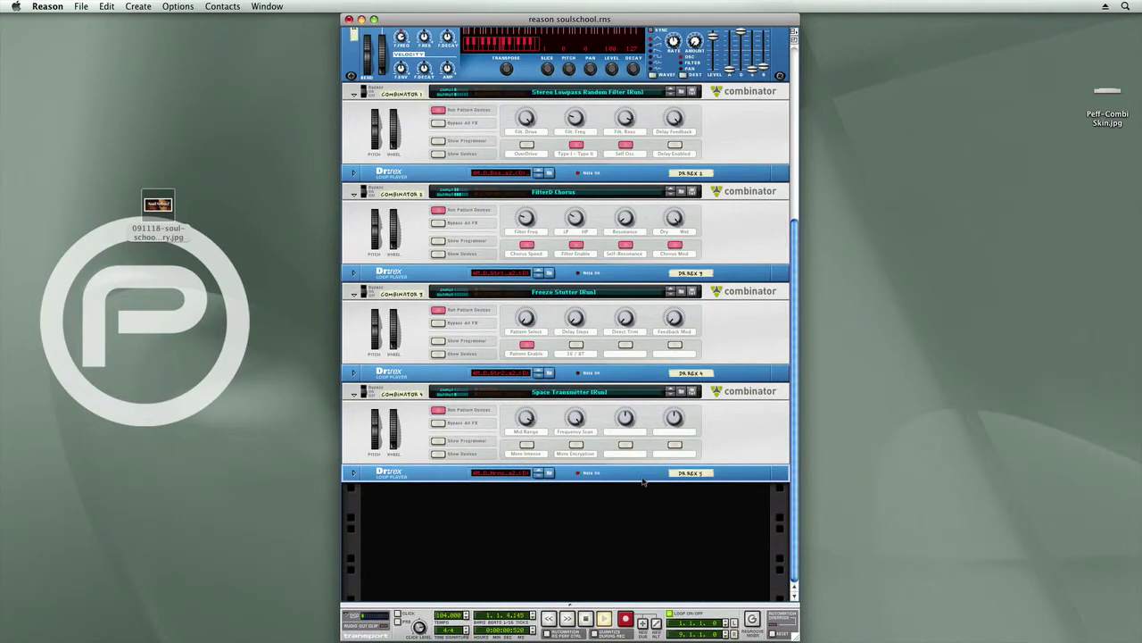
key("super+f")
scroll(605, 403, "down", 1)
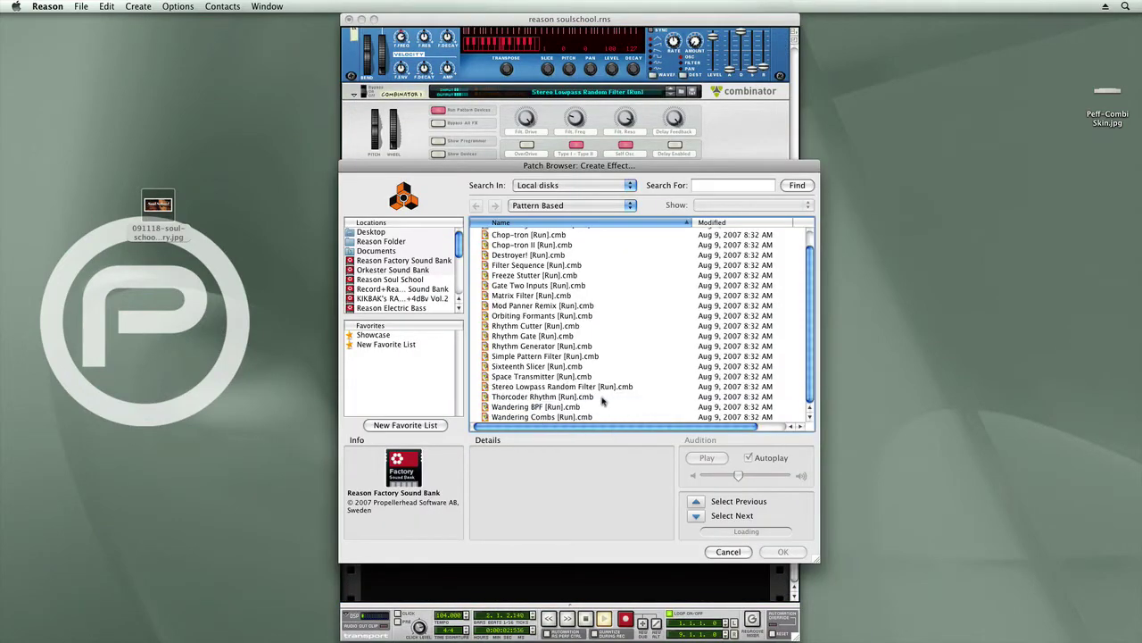
double_click(533, 316)
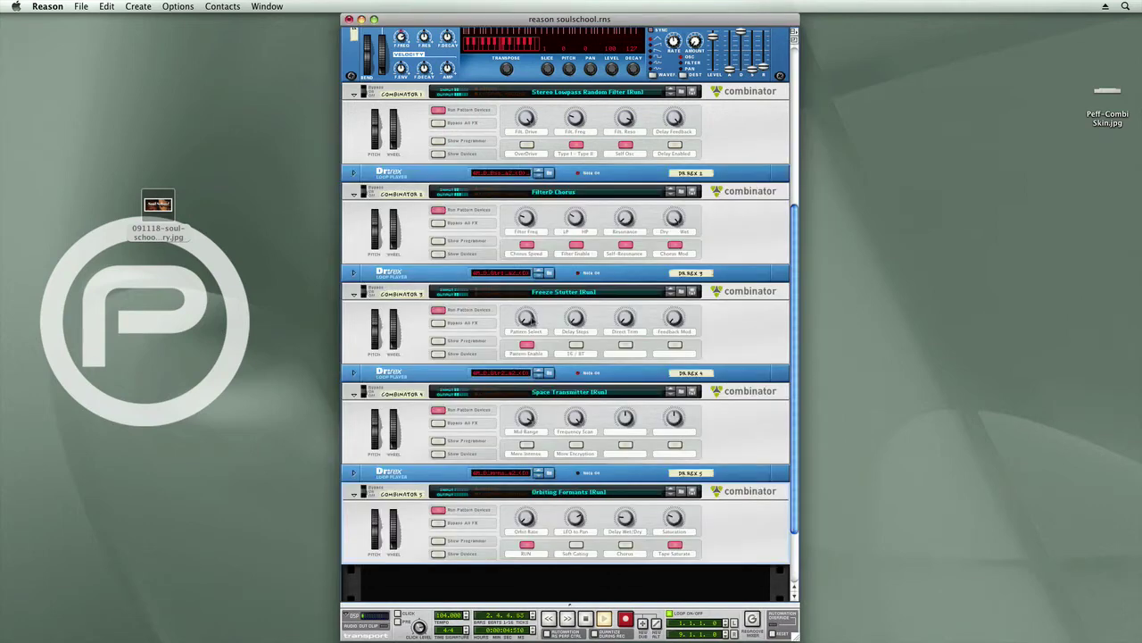
mouse_move(533, 526)
scroll(774, 542, "up", 1)
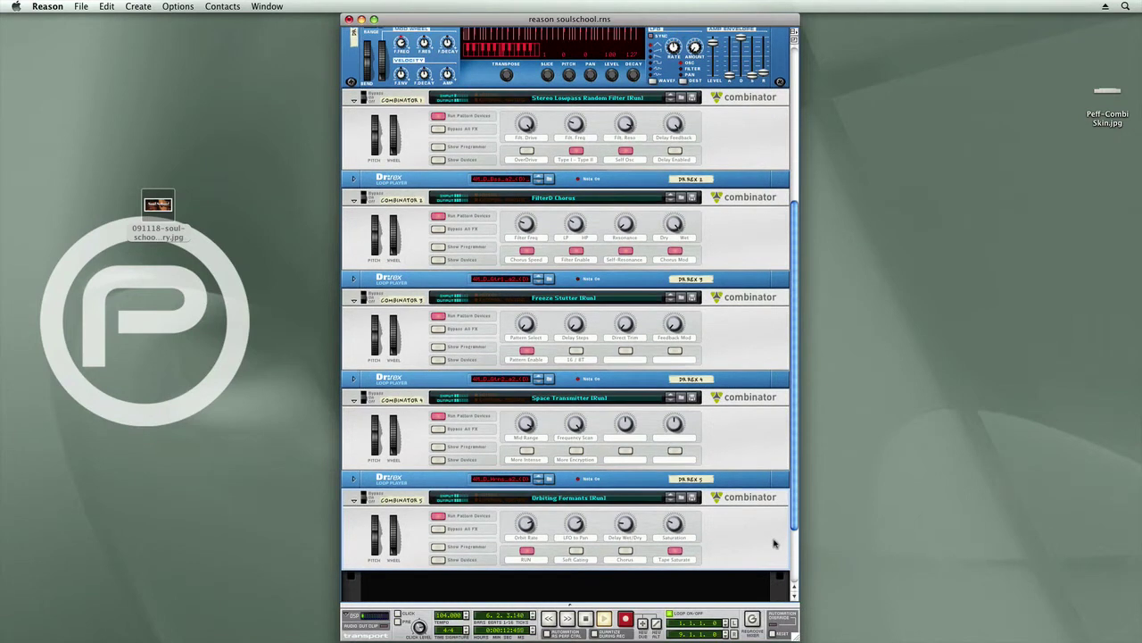
scroll(775, 543, "up", 10)
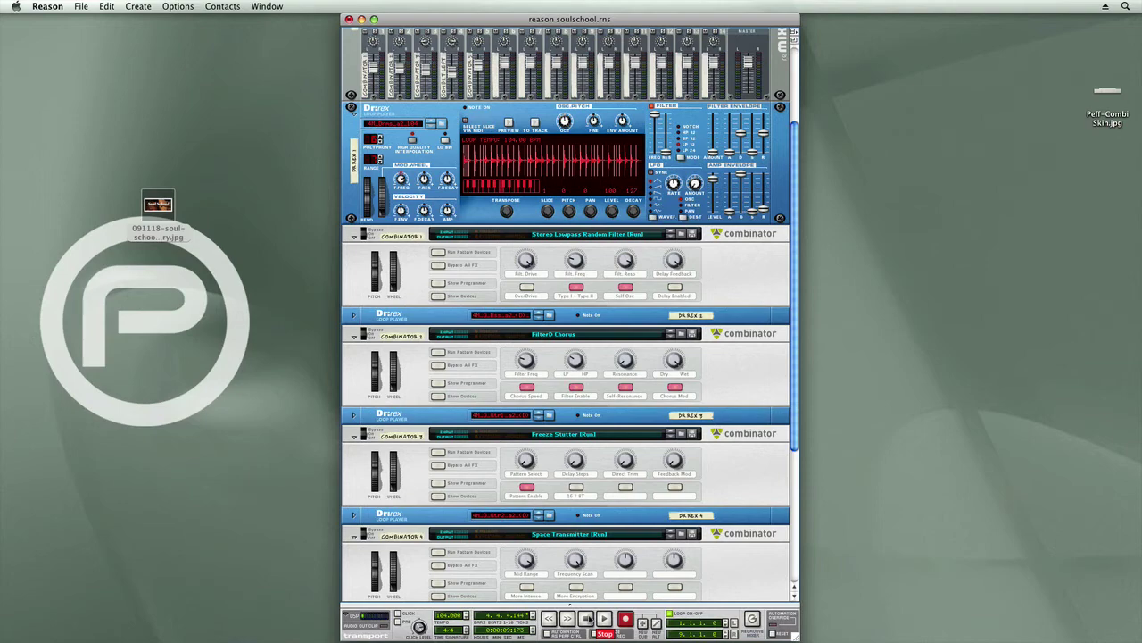
- Stop playback and cable the mixer's Master Out through the new Combinator into the Mastering Suite
left_click(587, 617)
key("Tab")
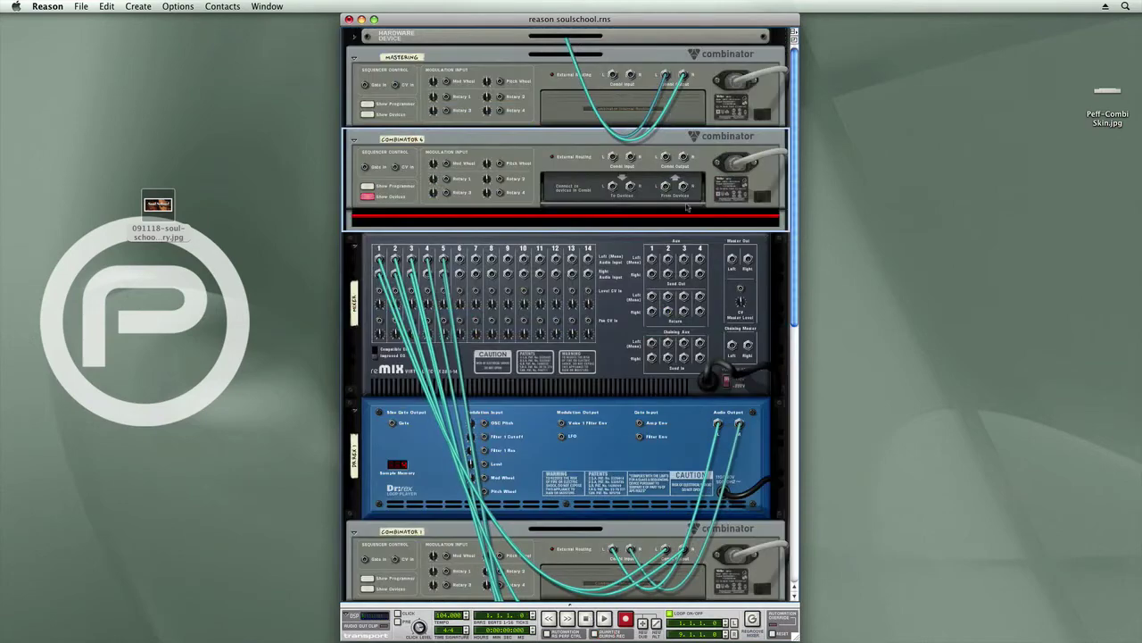
left_click_drag(686, 216, 686, 216)
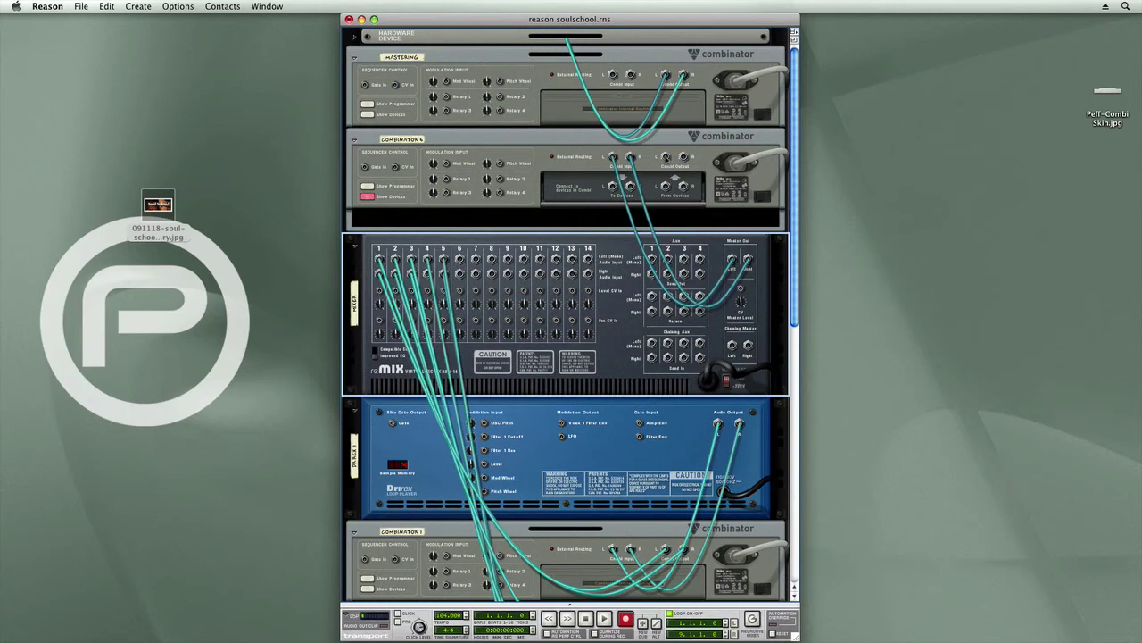
left_click(685, 216)
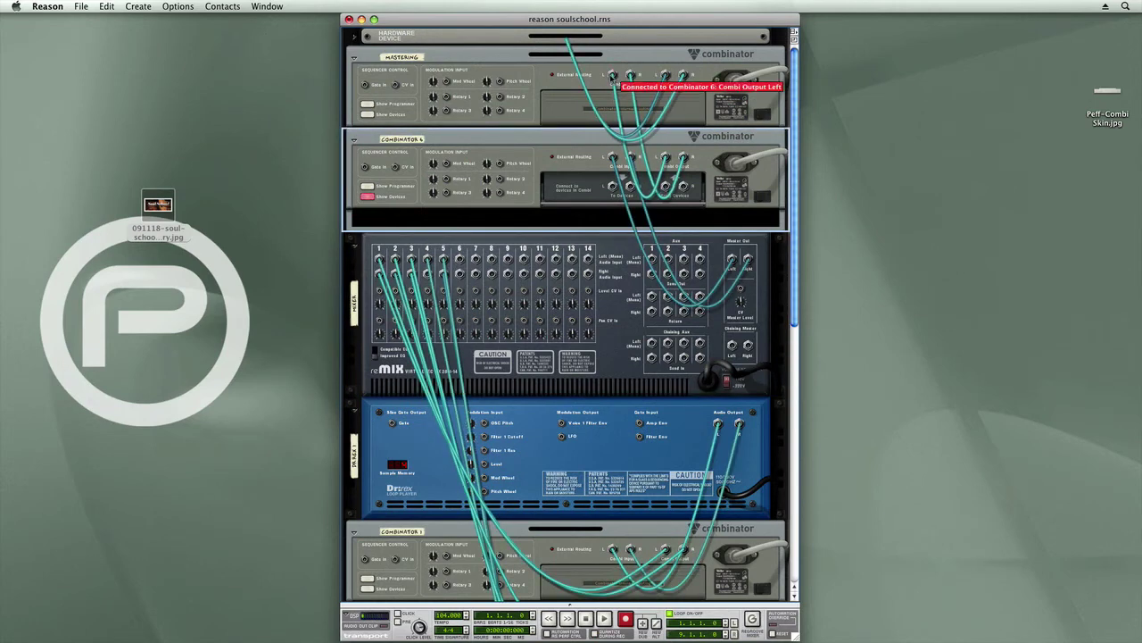
key("Tab")
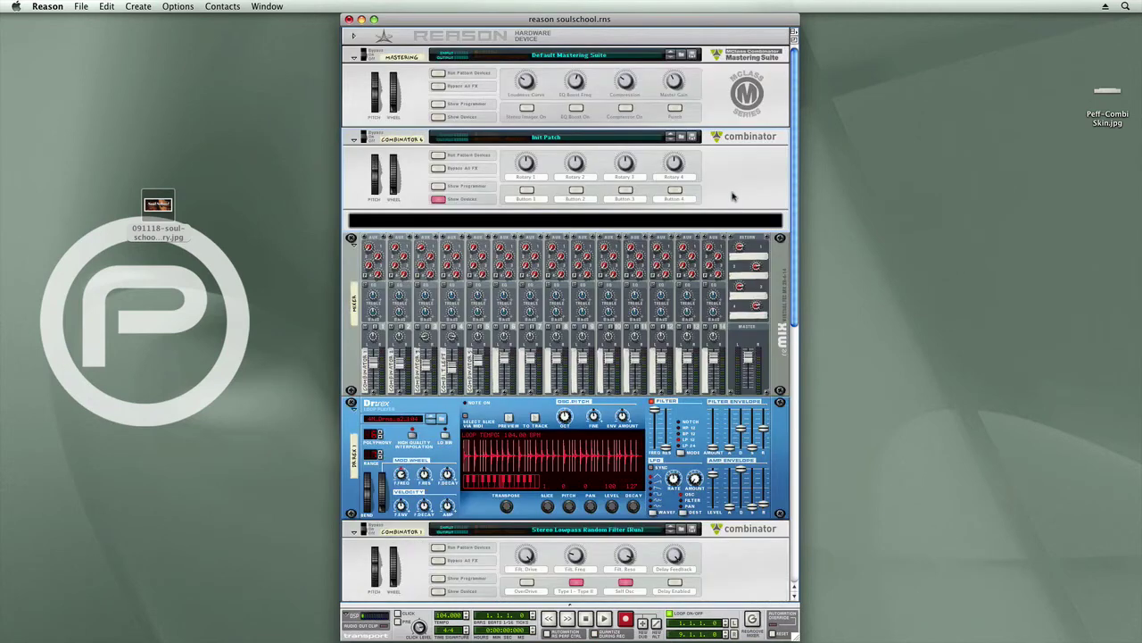